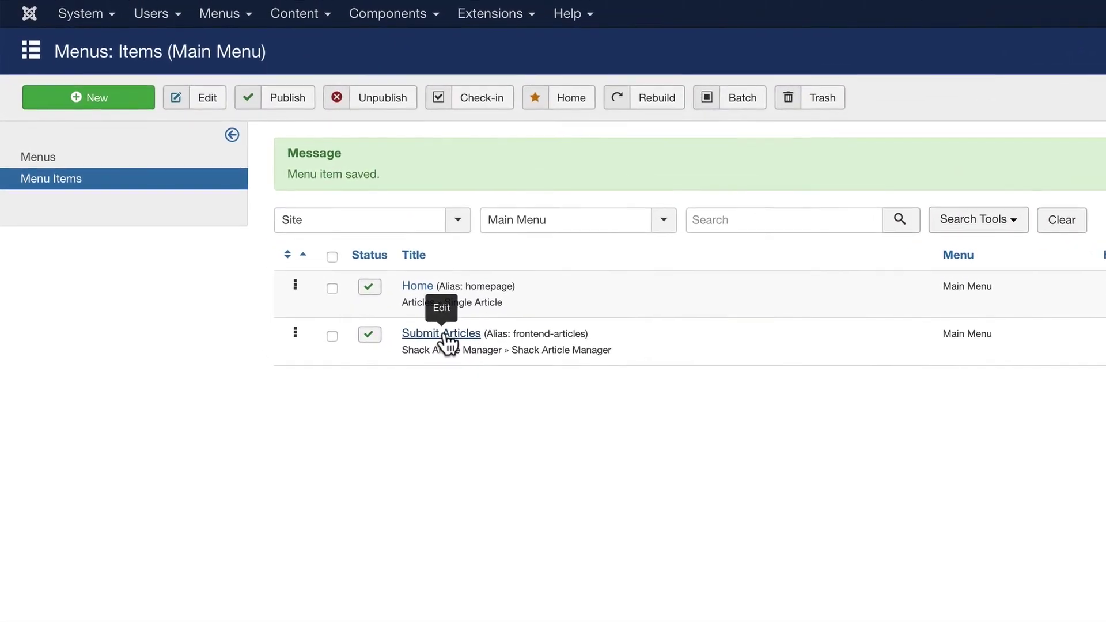
pyautogui.click(441, 340)
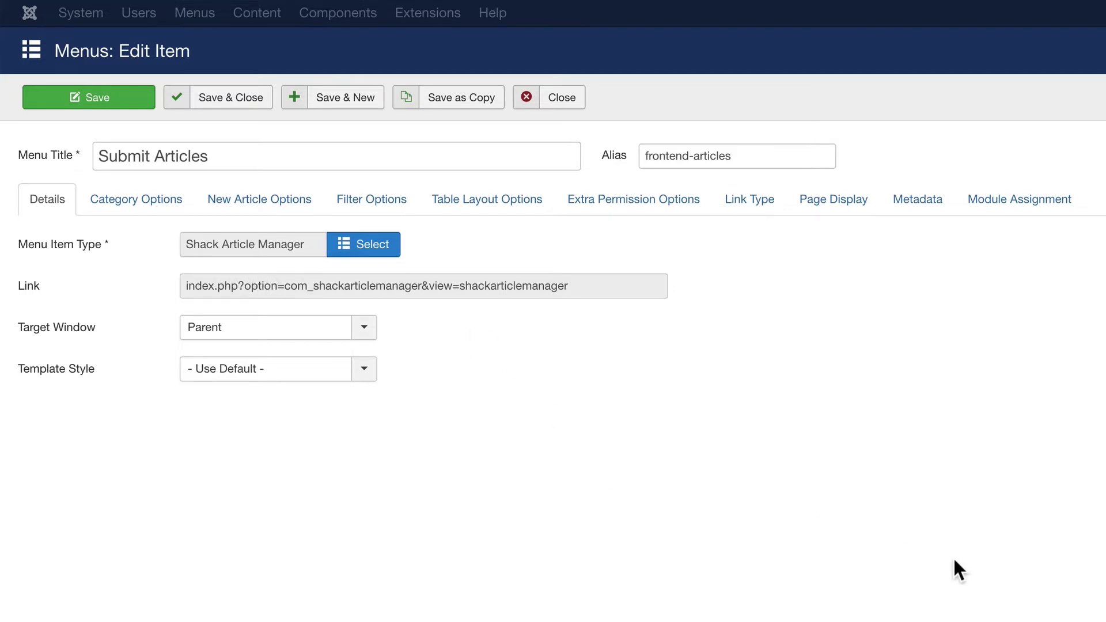
pyautogui.moveTo(856, 410)
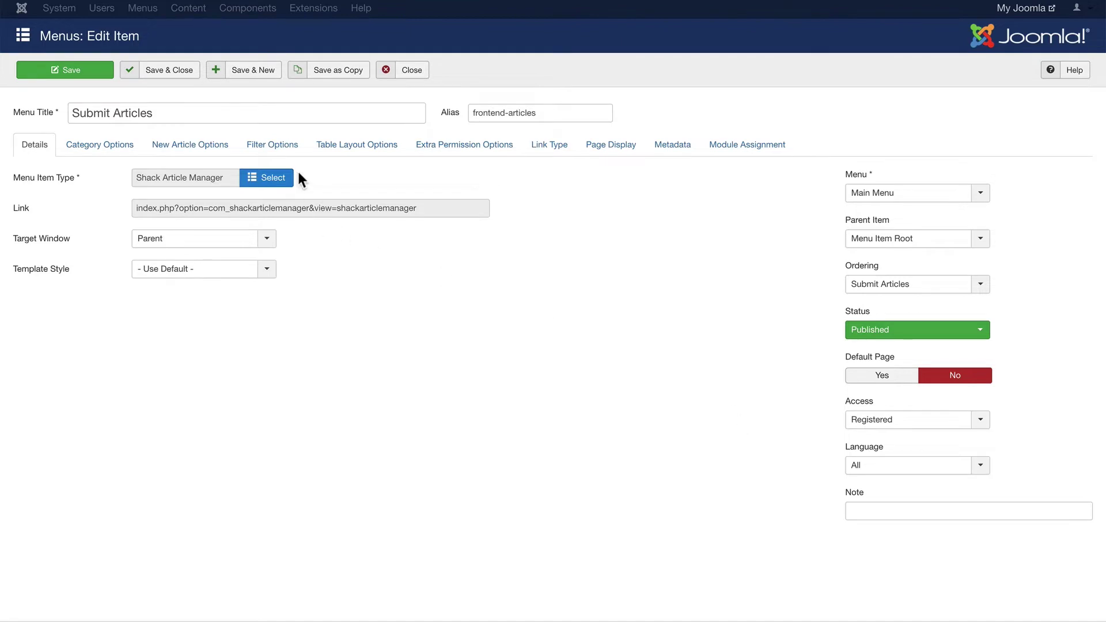
pyautogui.click(168, 70)
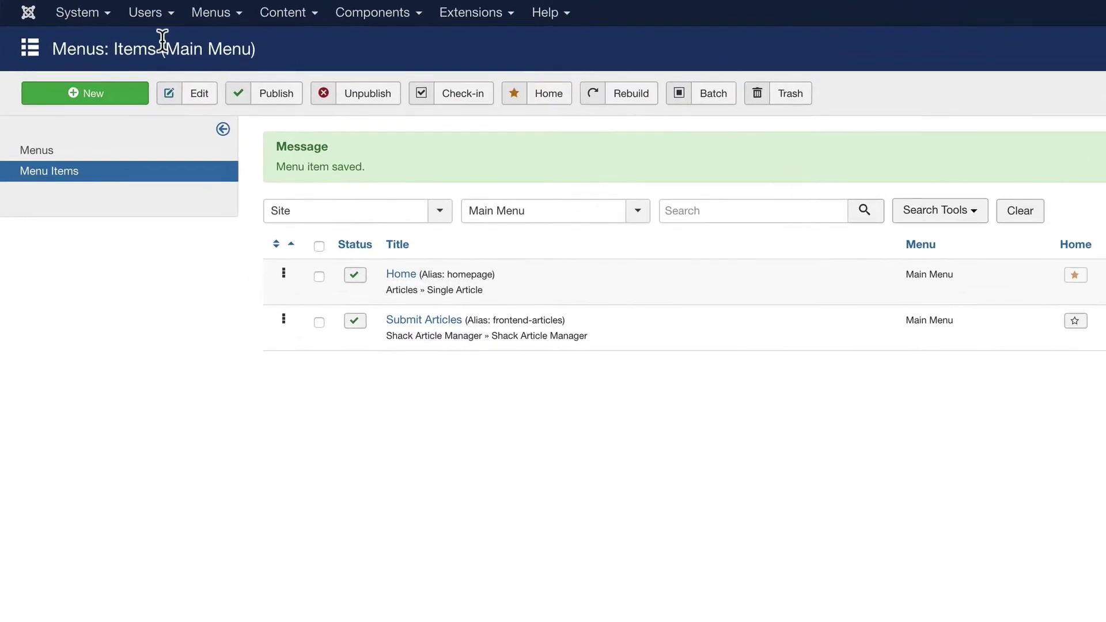
# - Open the site's user list through Users > Manage
pyautogui.click(111, 8)
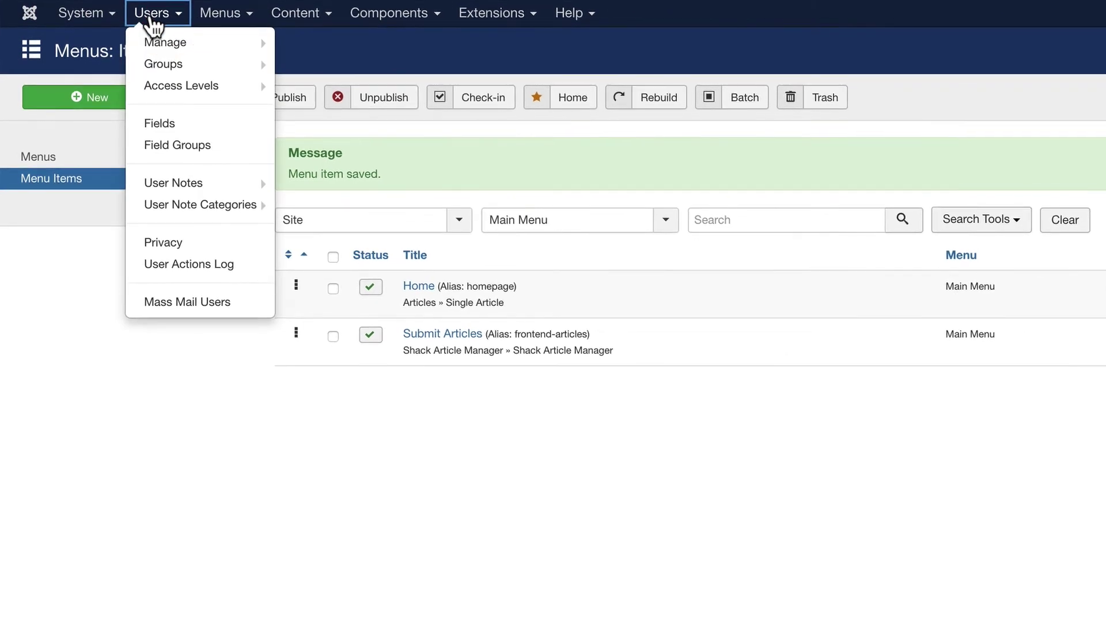
pyautogui.click(154, 42)
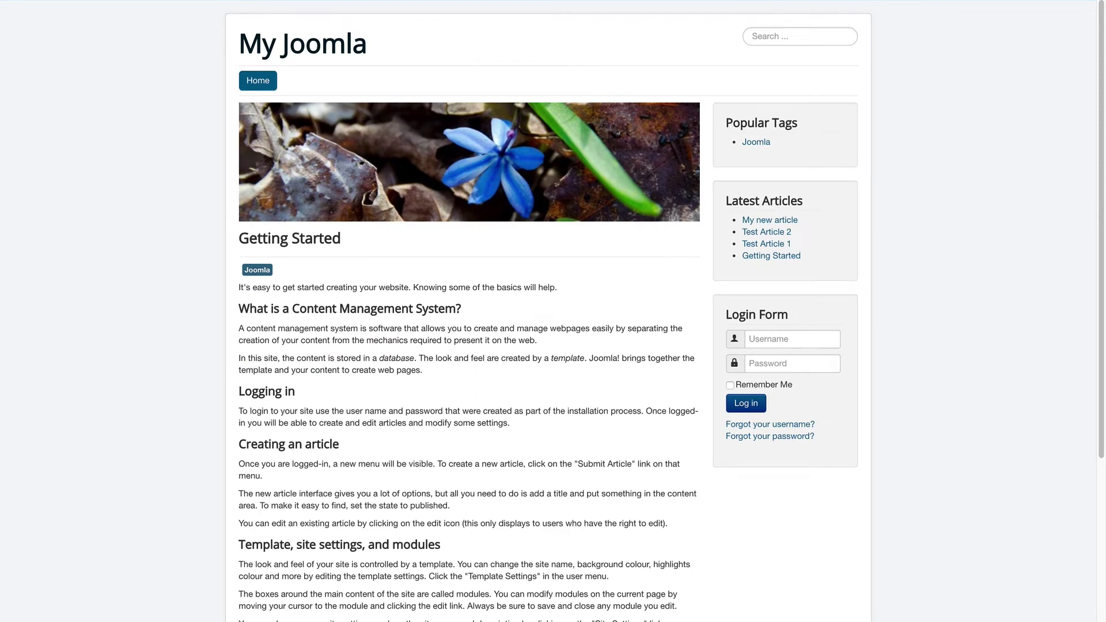
# - Log in on the front end with the author account's credentials, skip saving the password, and open Submit Articles
pyautogui.click(758, 336)
pyautogui.write('author,')
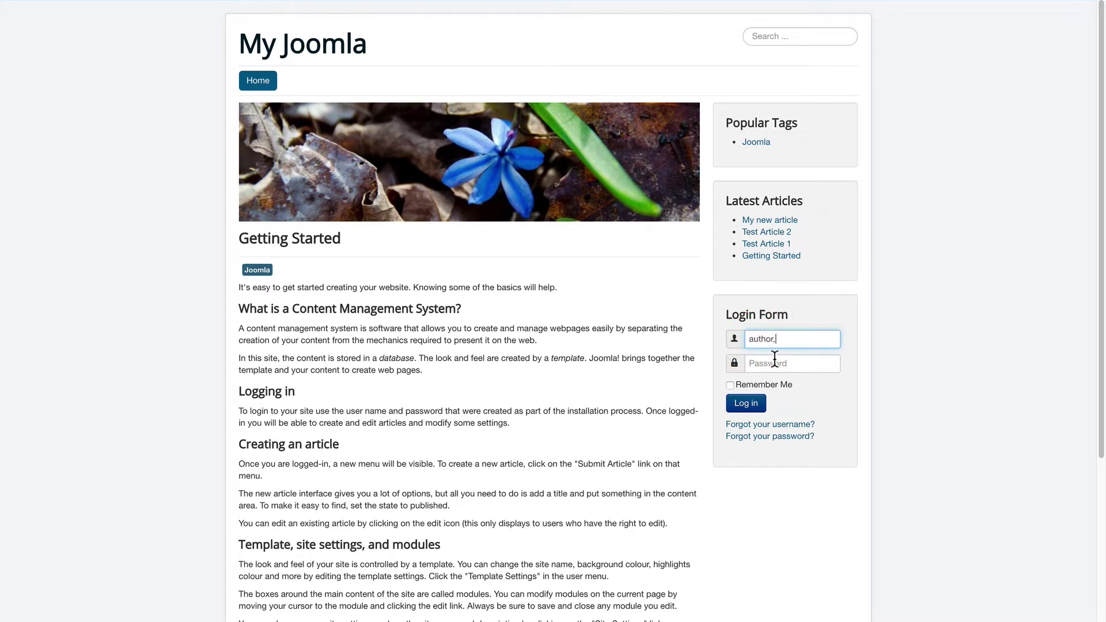
pyautogui.press('BackSpace')
pyautogui.moveTo(778, 338); pyautogui.dragTo(740, 339)
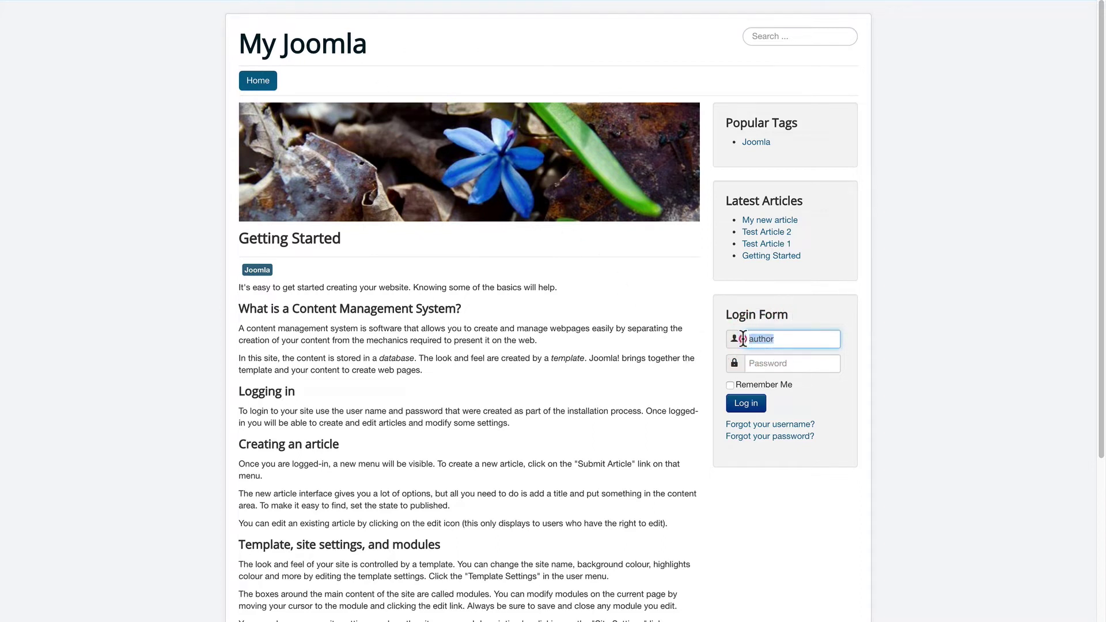
pyautogui.click(765, 363)
pyautogui.write('author')
pyautogui.click(745, 403)
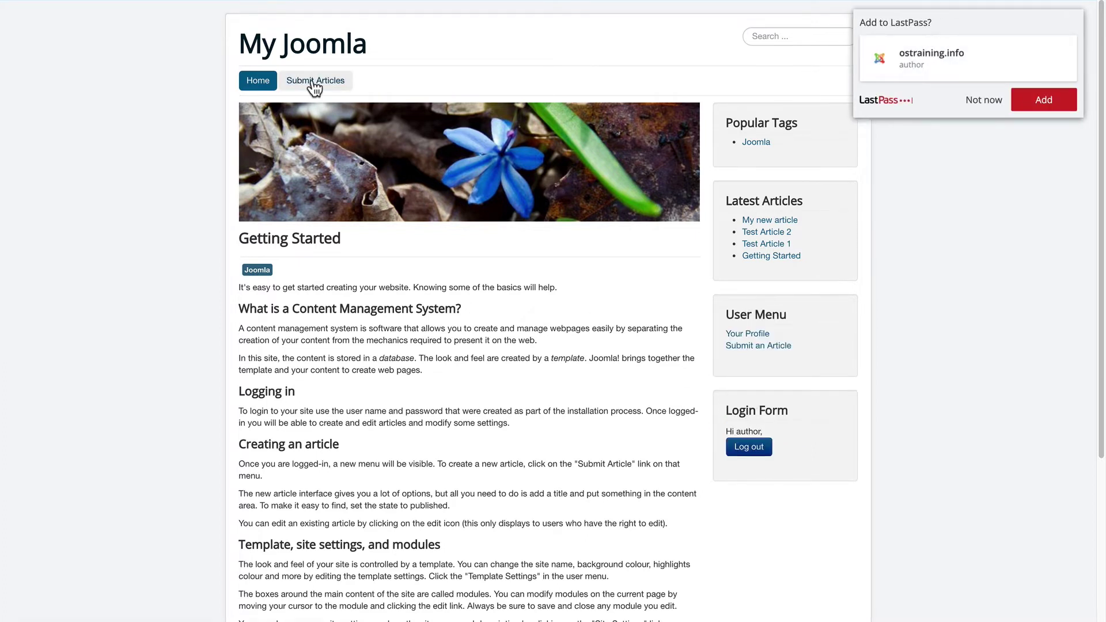
pyautogui.click(984, 100)
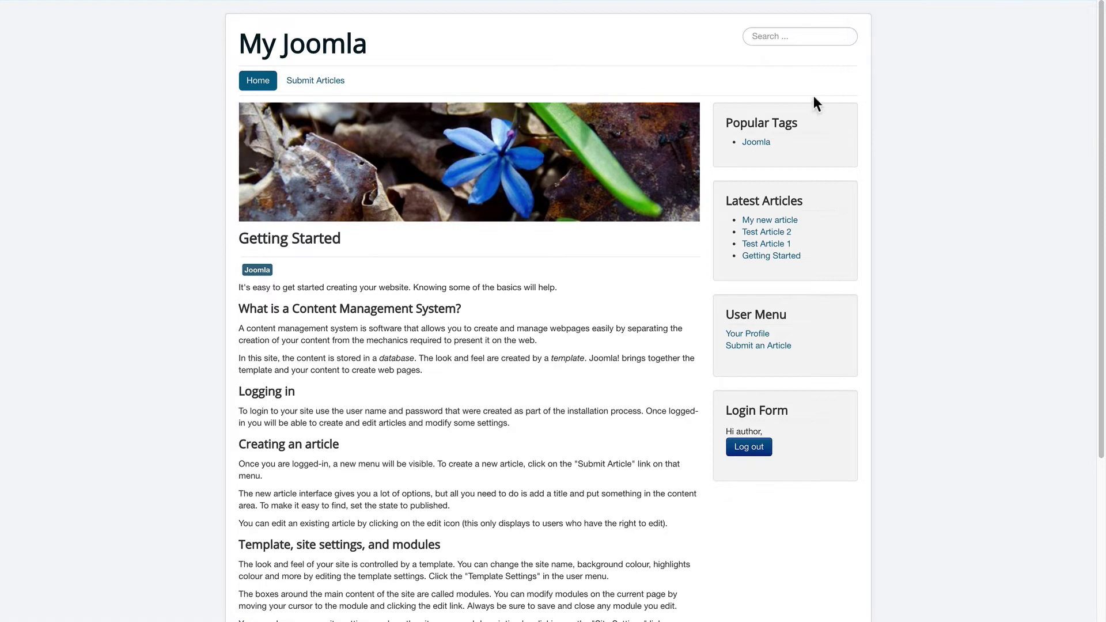
pyautogui.click(310, 84)
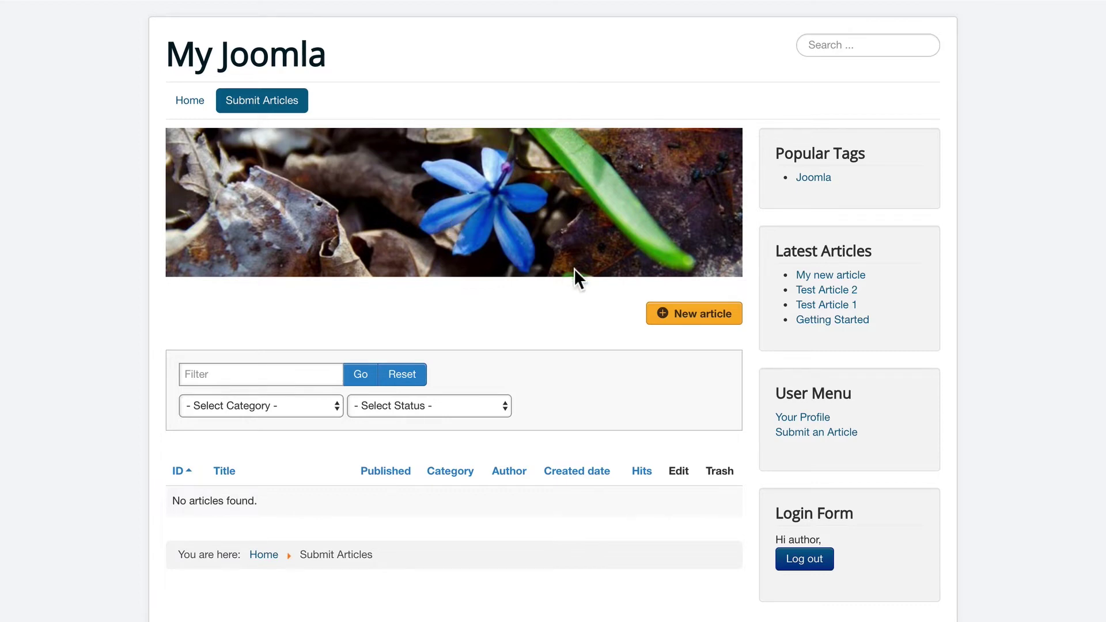
# - Start a new article titled 'My New Article' with body text 'My body text'
pyautogui.click(686, 318)
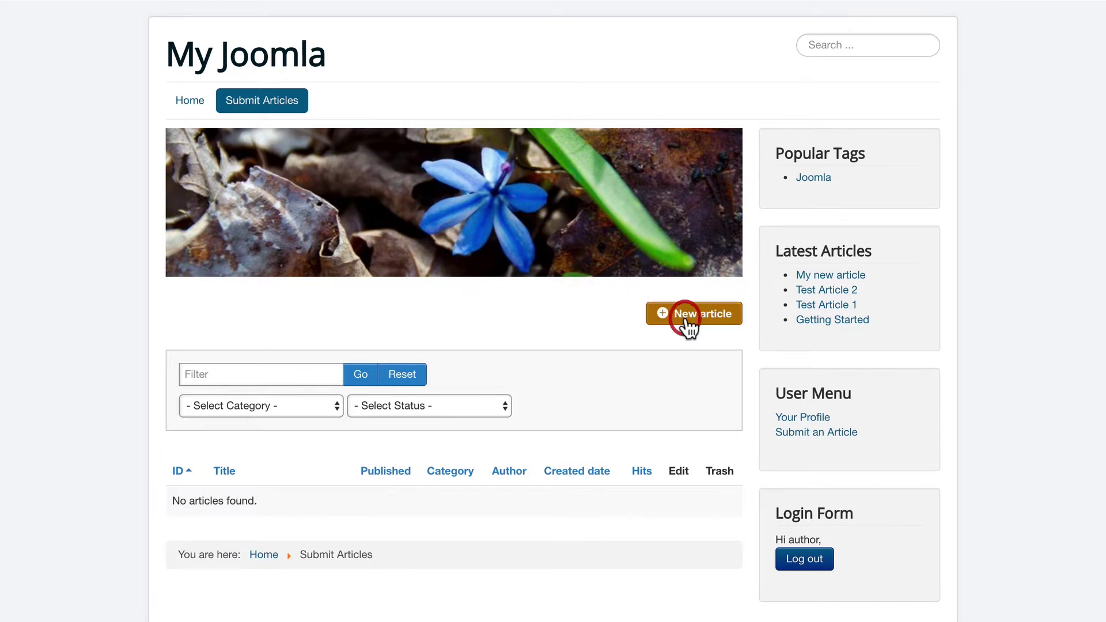
pyautogui.click(230, 355)
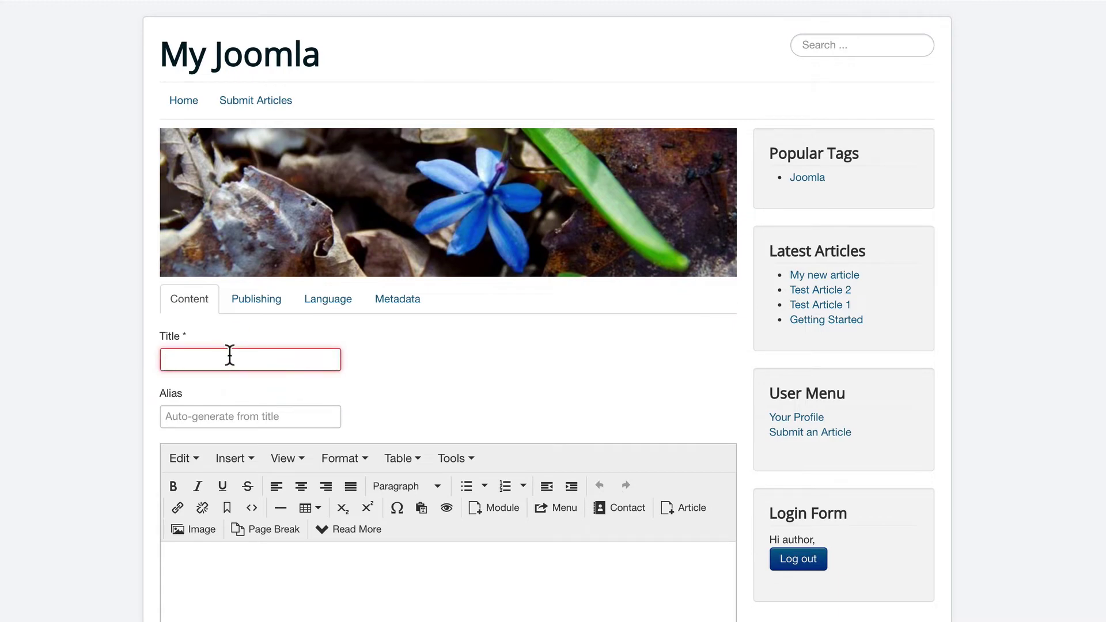
pyautogui.write('My New')
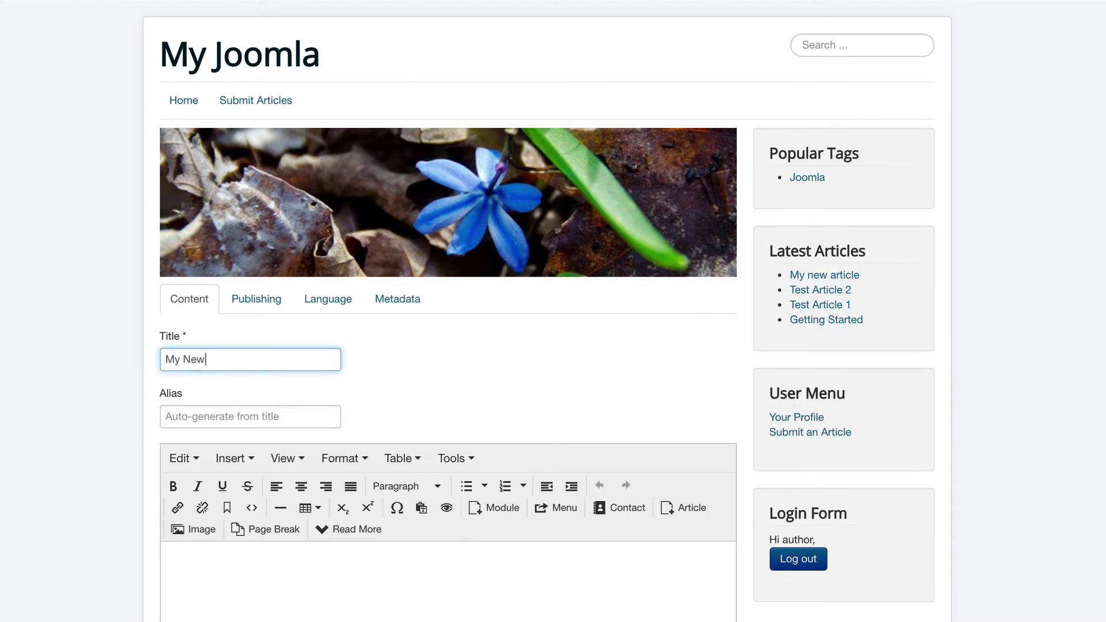
pyautogui.write(' Article')
pyautogui.click(275, 601)
pyautogui.write('My body text')
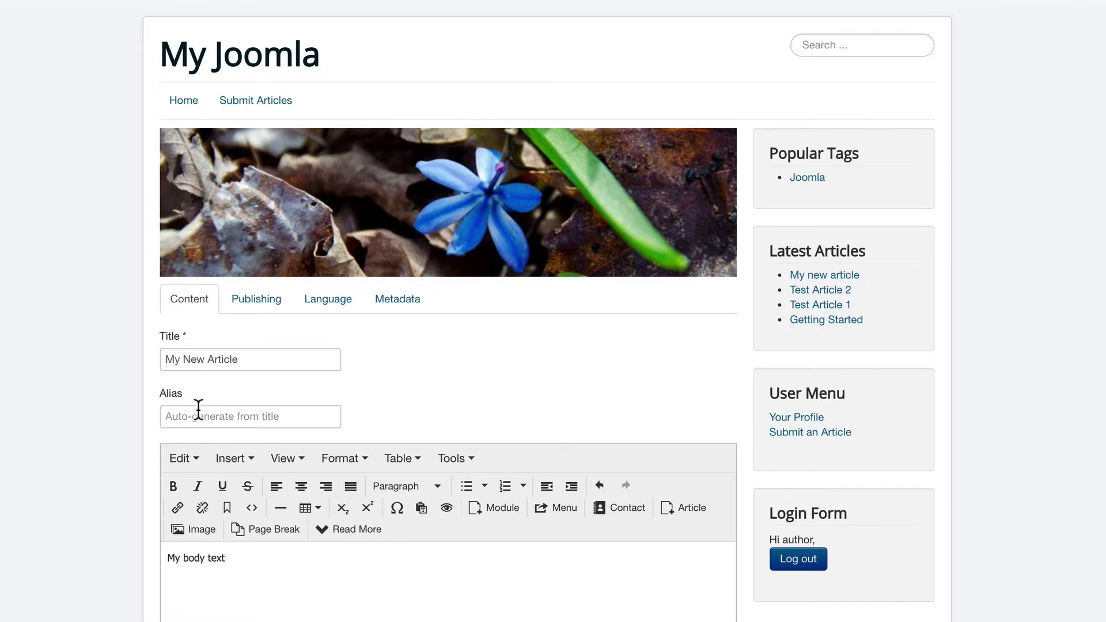
# - Review the article's Publishing and Language options, then save it
pyautogui.scroll(-3, 188, 422)
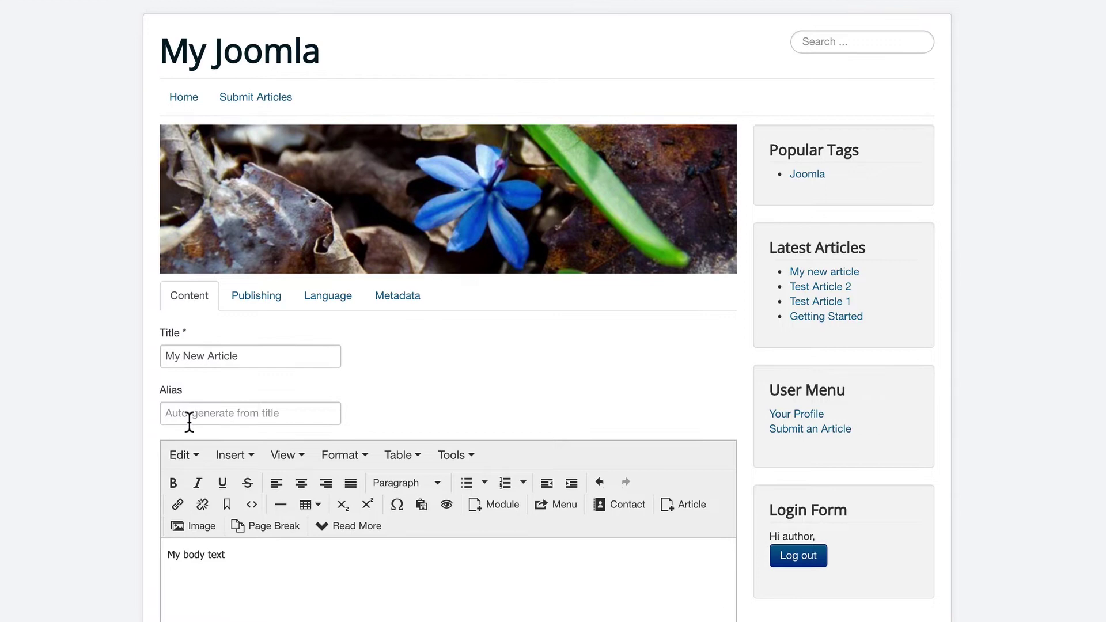
pyautogui.scroll(3, 149, 434)
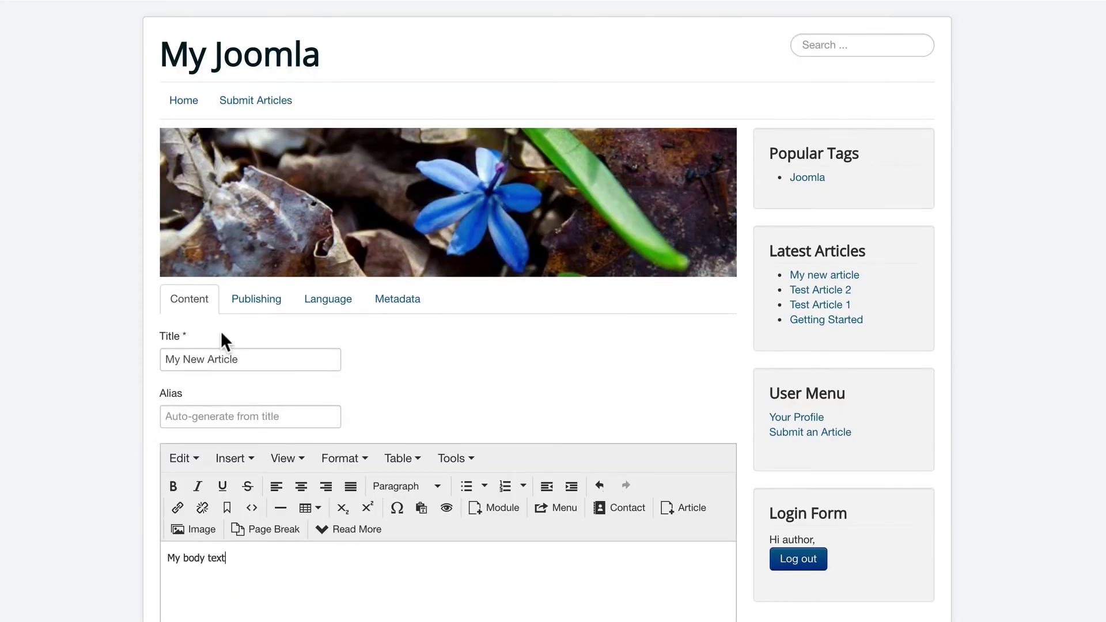
pyautogui.click(244, 300)
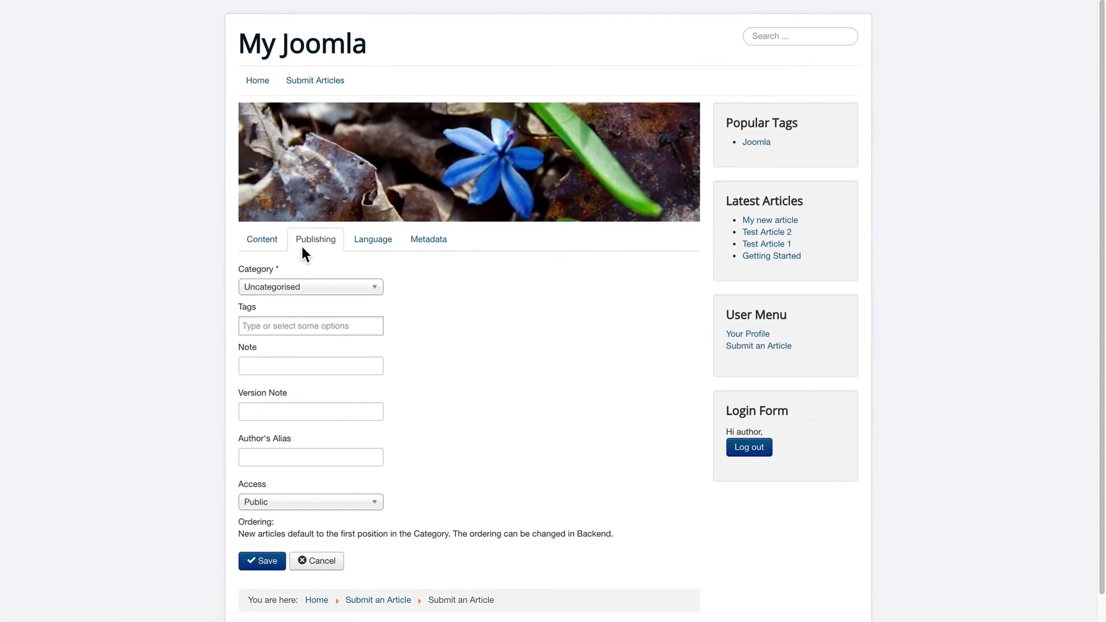
pyautogui.click(359, 247)
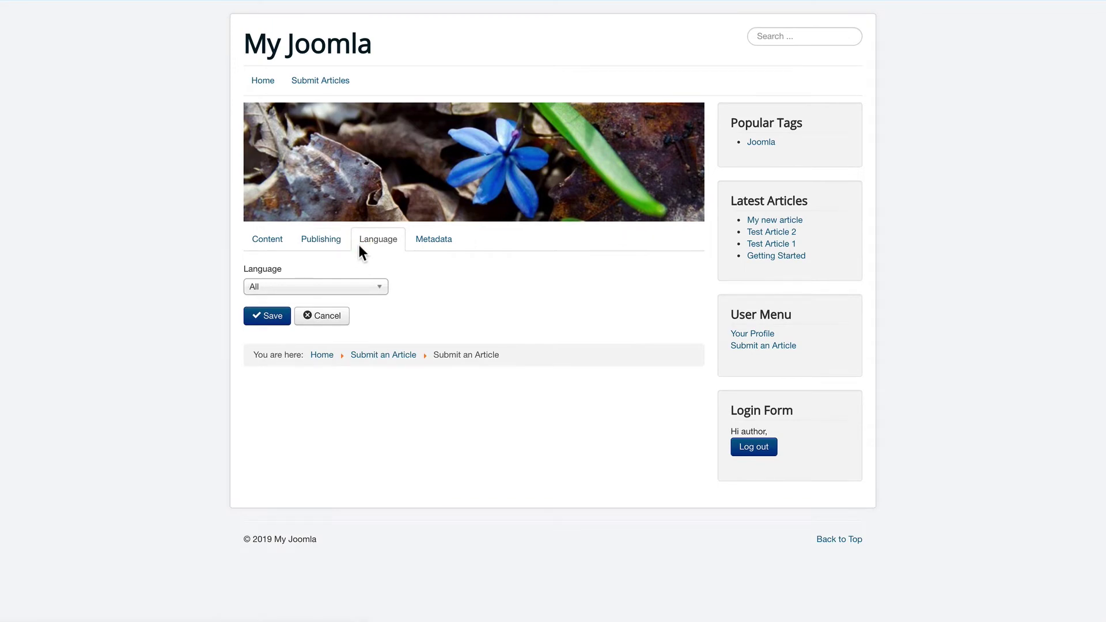
pyautogui.click(275, 249)
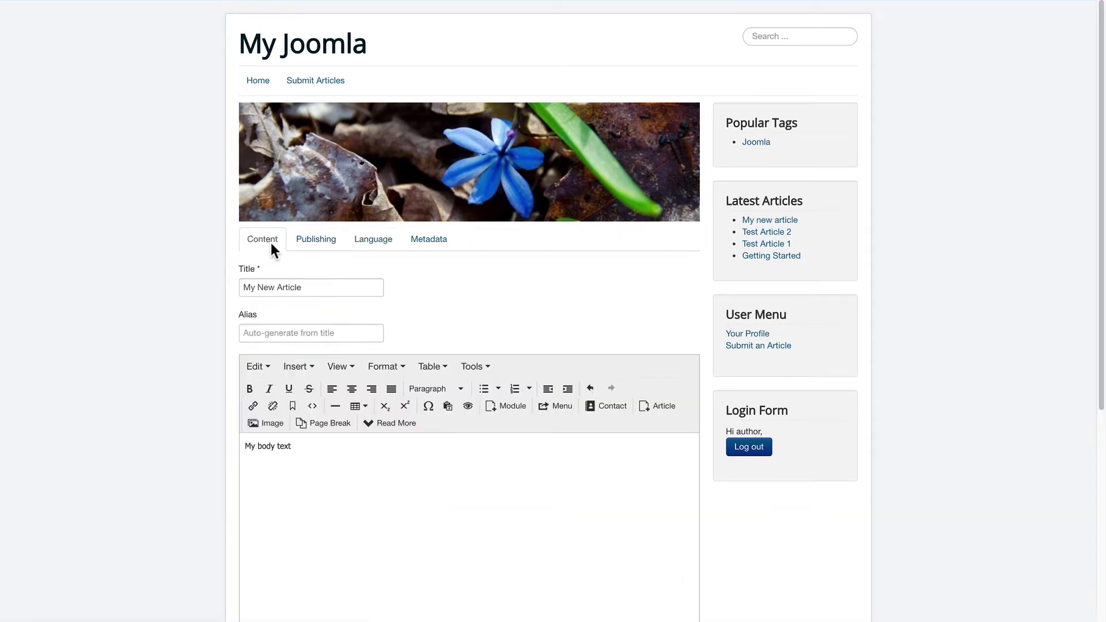
pyautogui.scroll(-6, 205, 338)
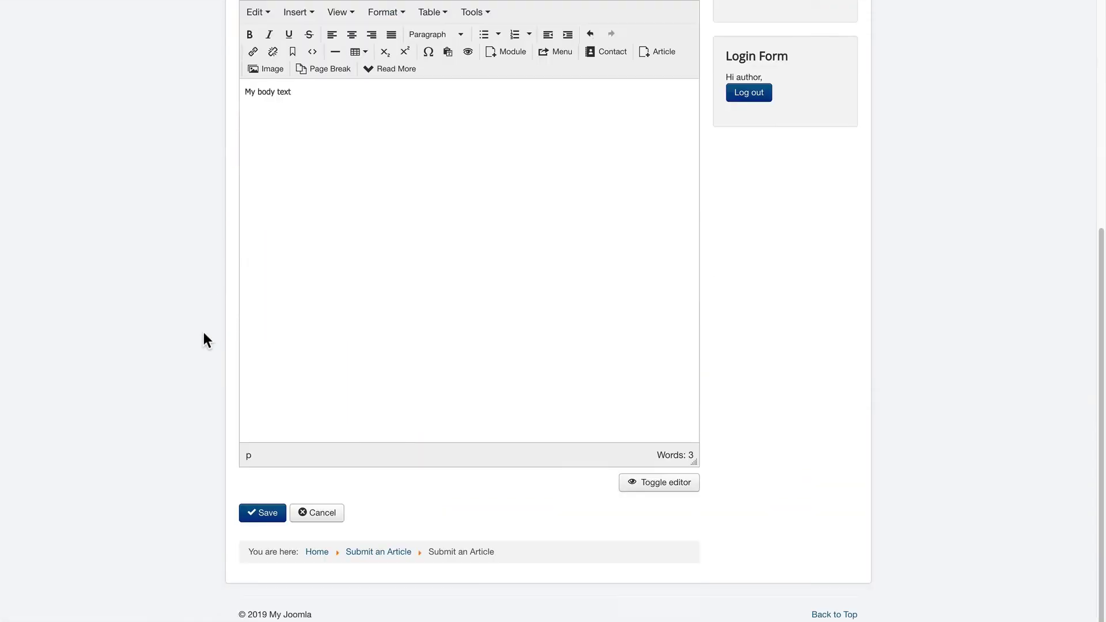
pyautogui.click(259, 513)
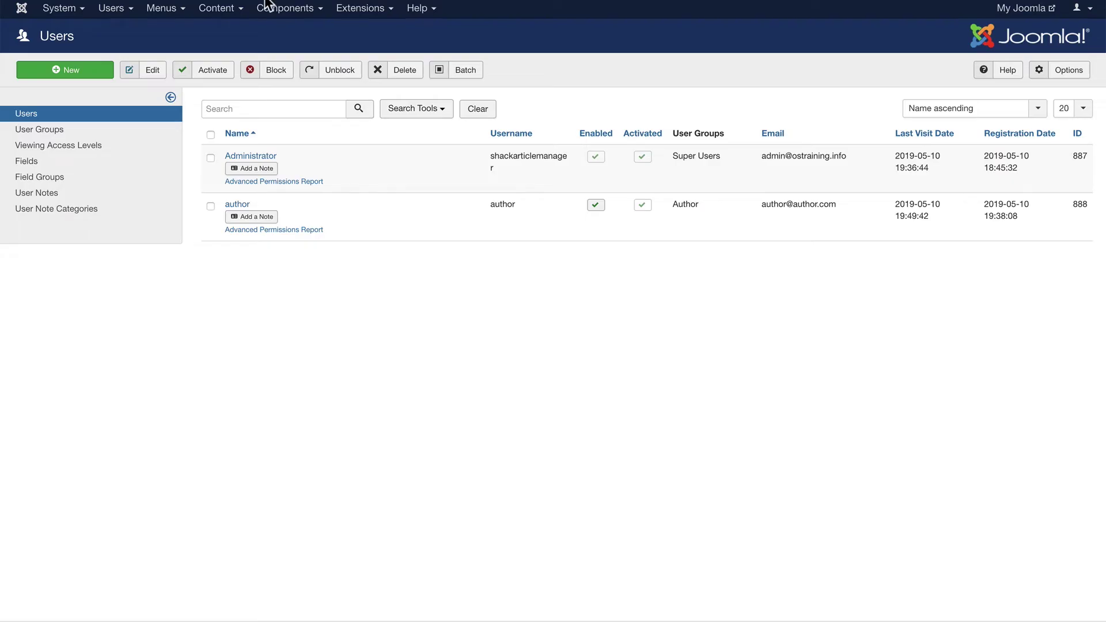
# - Open the Content menu in the administrator back end
pyautogui.click(211, 7)
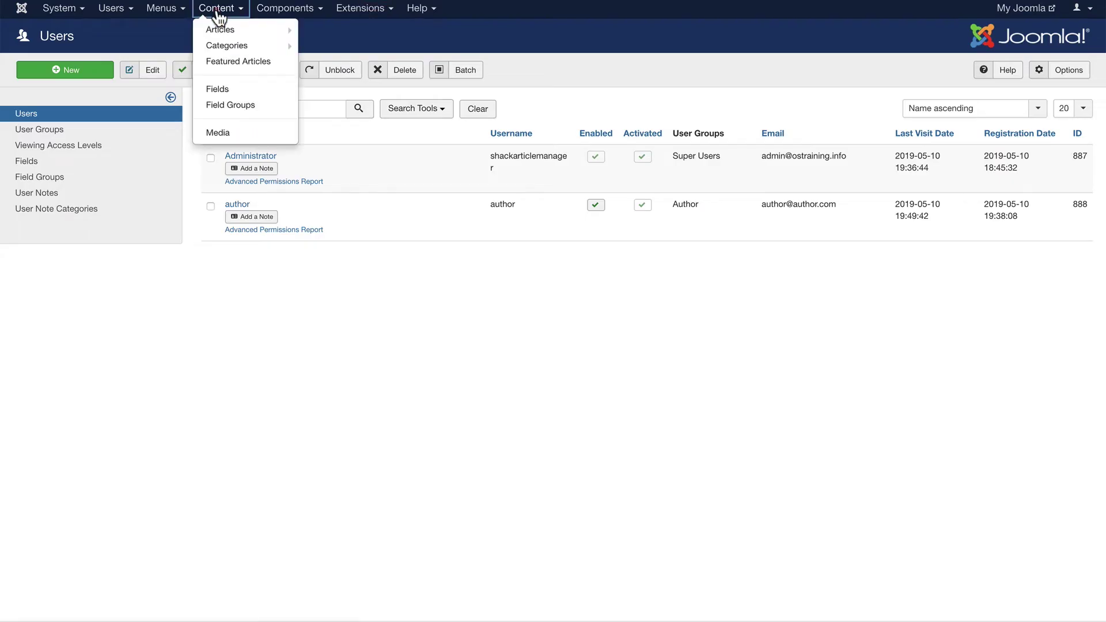
# - Publish My New Article from the Content > Articles list
pyautogui.click(217, 27)
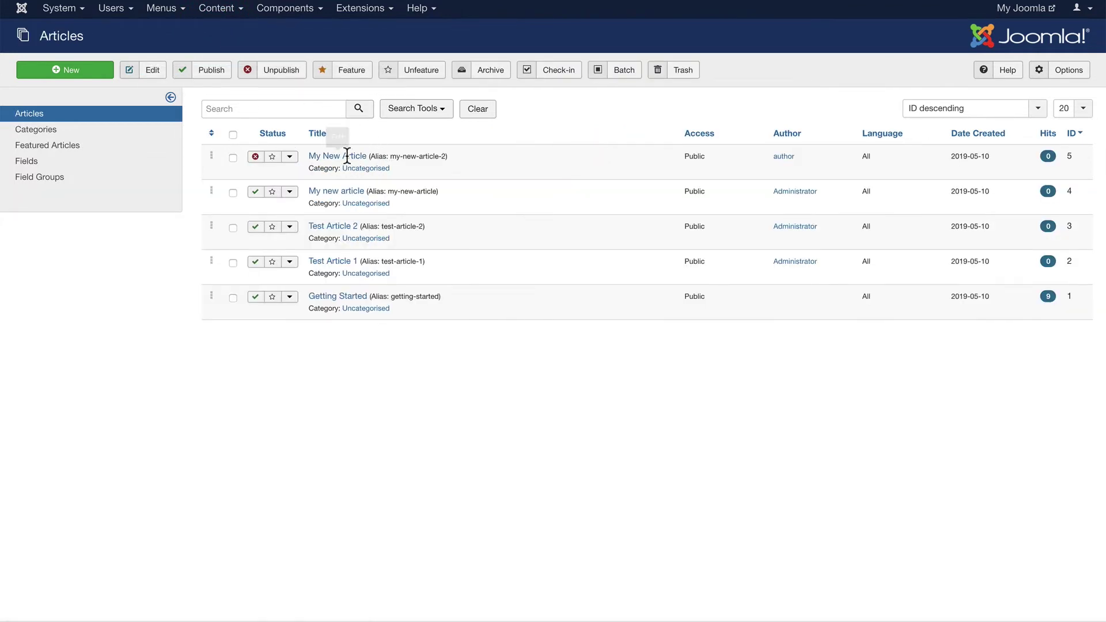
pyautogui.click(255, 156)
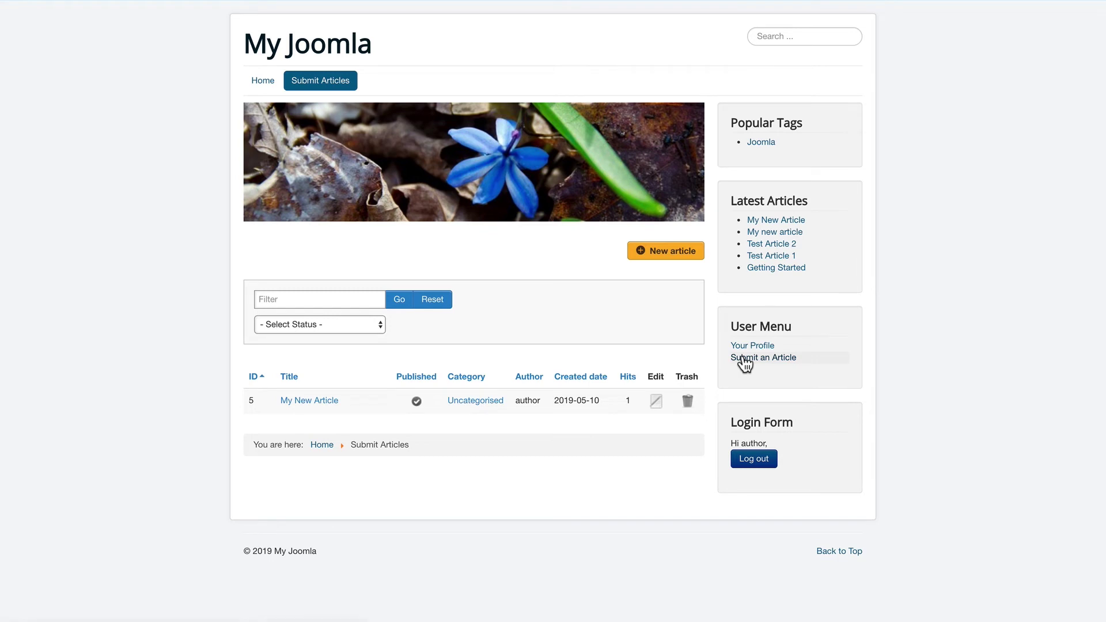
# - Submit a new article titled 'test' through the Submit an Article form
pyautogui.click(745, 363)
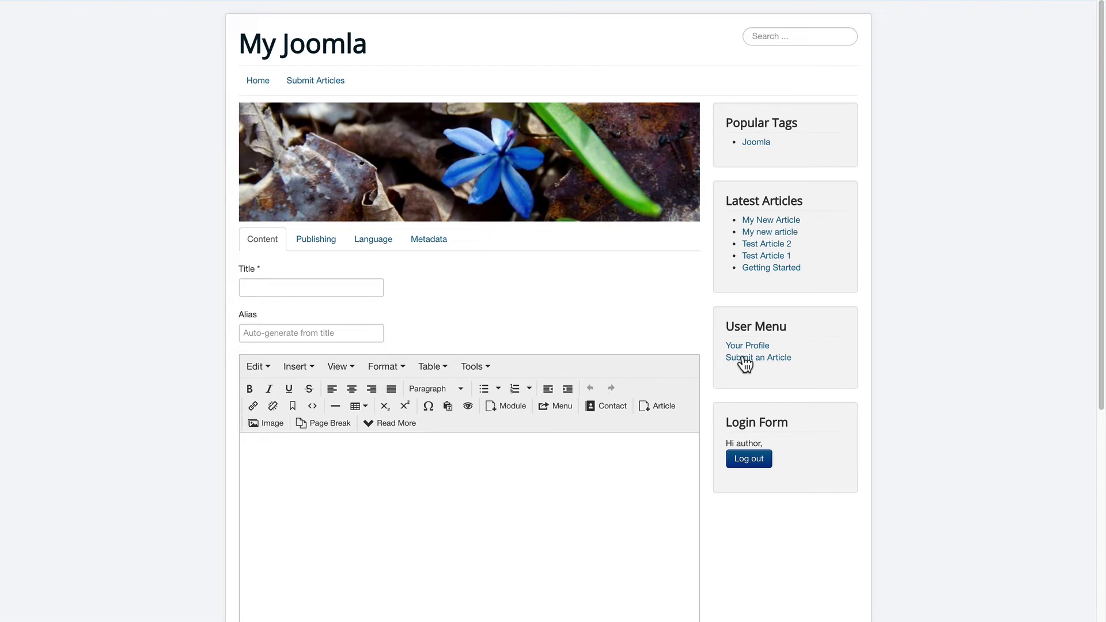
pyautogui.scroll(-6, 465, 457)
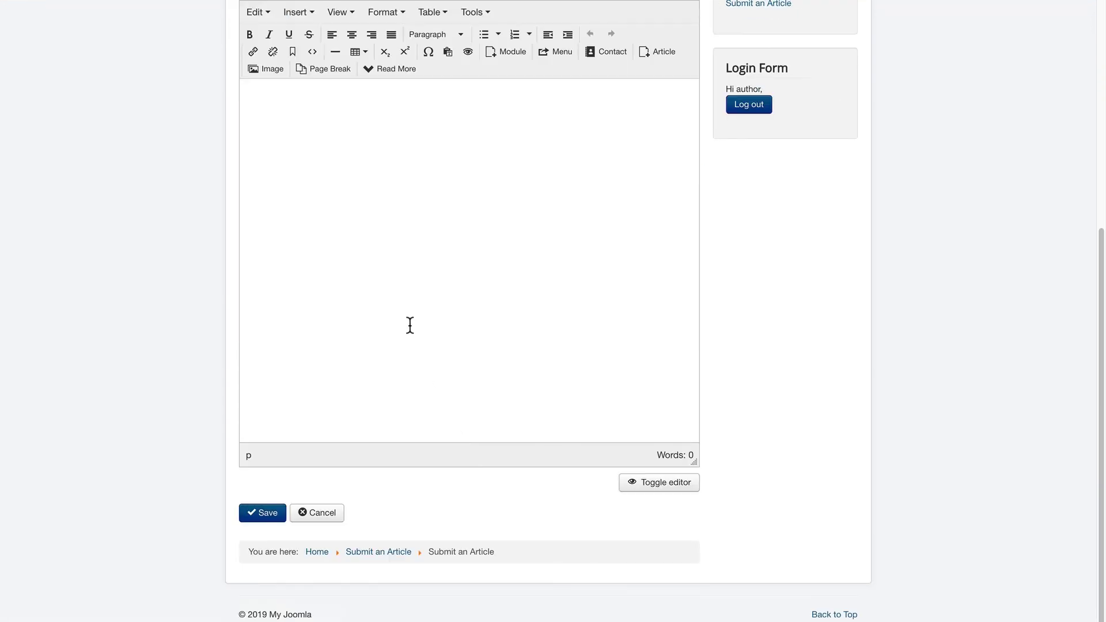
pyautogui.scroll(6, 410, 325)
pyautogui.click(296, 289)
pyautogui.write('t')
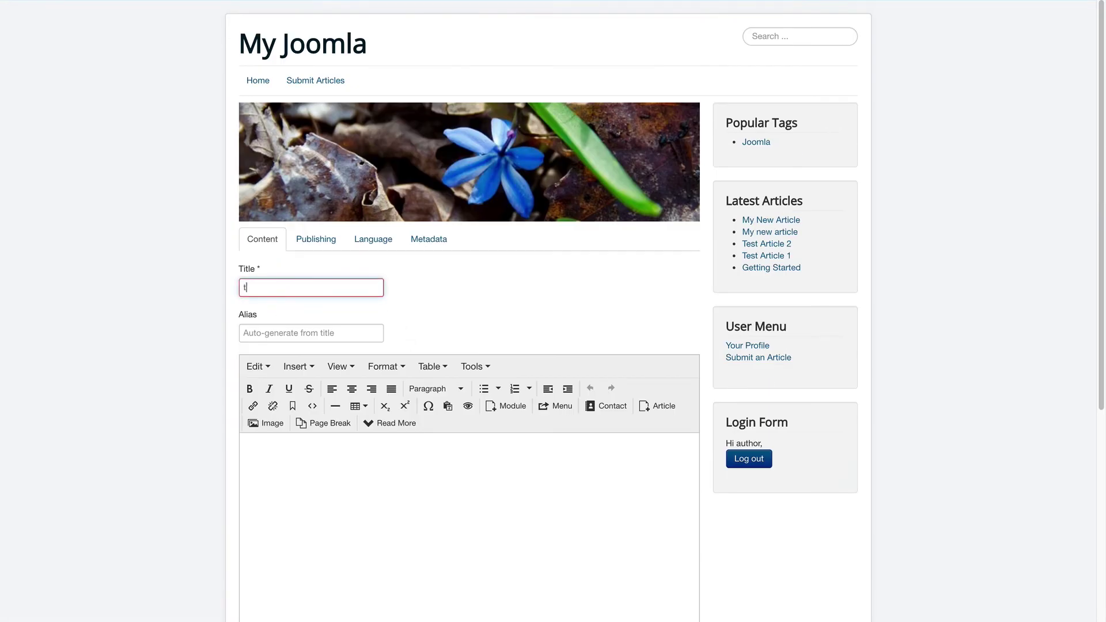
pyautogui.write('est')
pyautogui.scroll(-6, 287, 330)
pyautogui.click(260, 513)
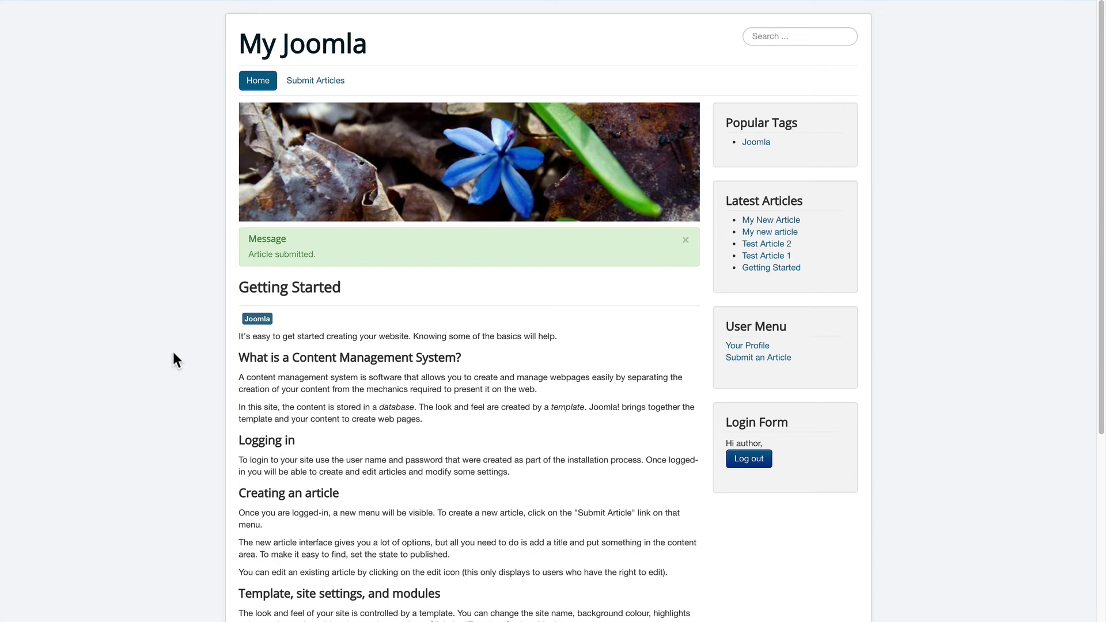
# - Open the Submit Articles list to see the test article beside My New Article
pyautogui.click(294, 87)
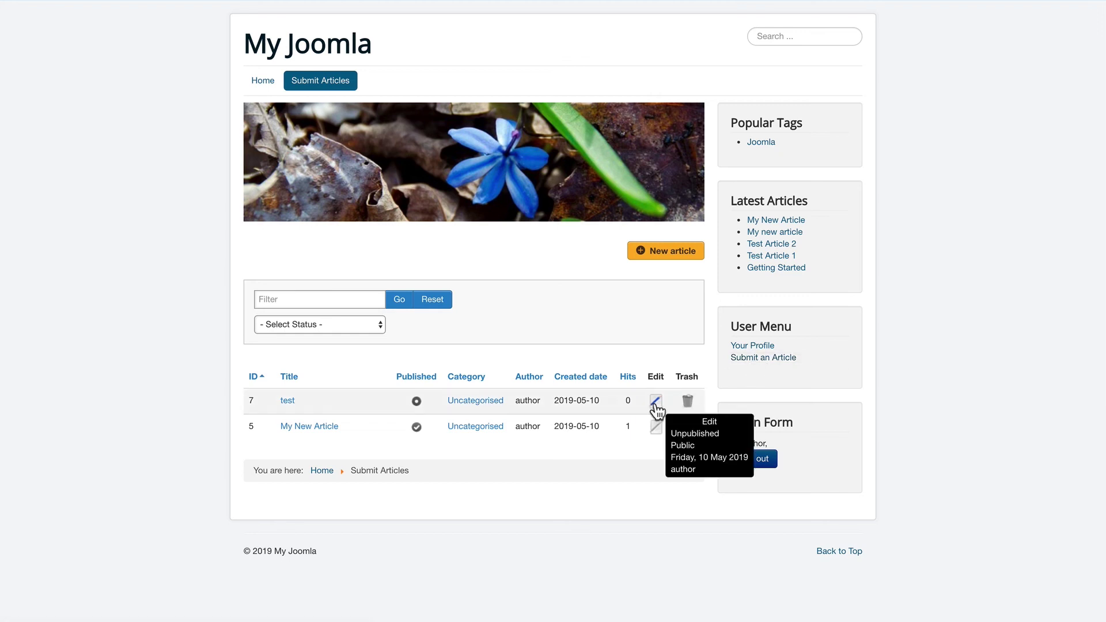
# - Edit the test article, add the body text 'body 2', and save it
pyautogui.click(655, 404)
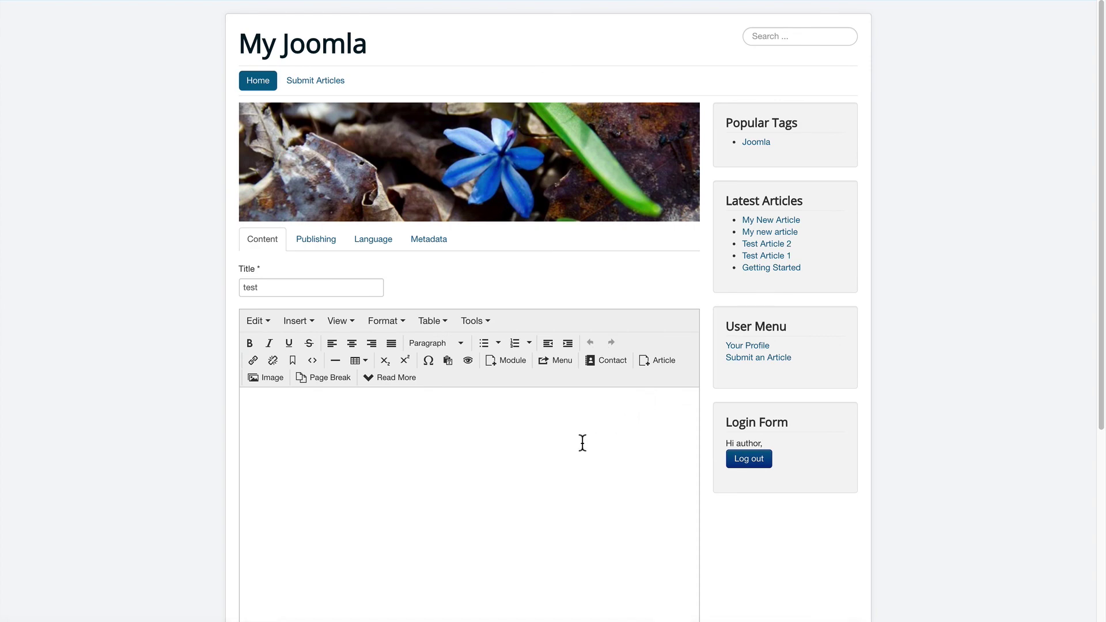
pyautogui.click(581, 442)
pyautogui.write('body 2')
pyautogui.scroll(-5, 576, 446)
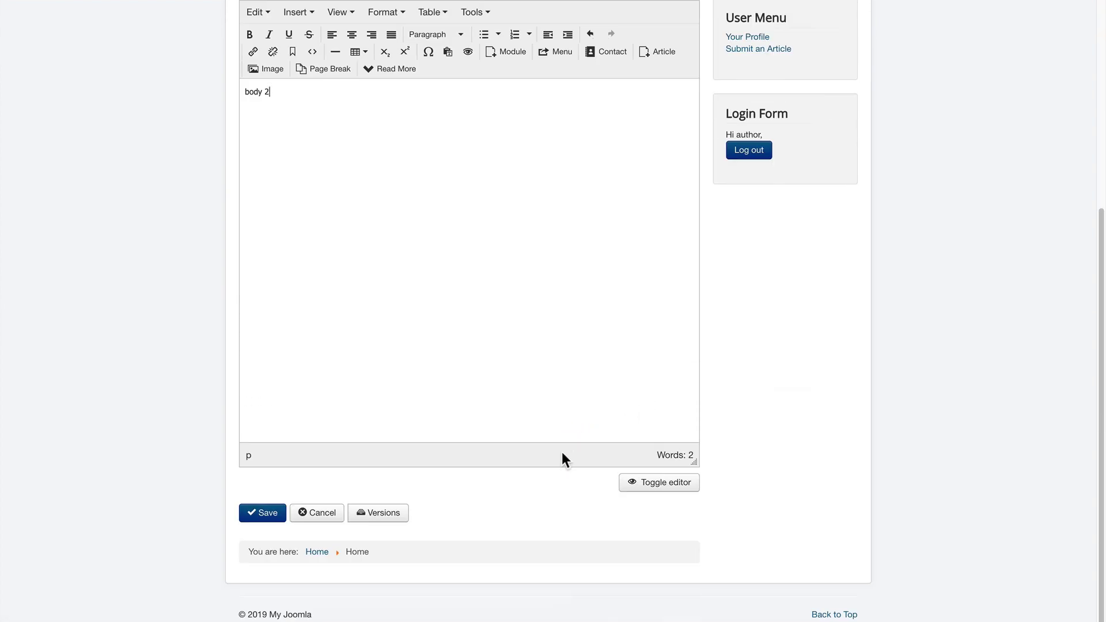
pyautogui.click(257, 517)
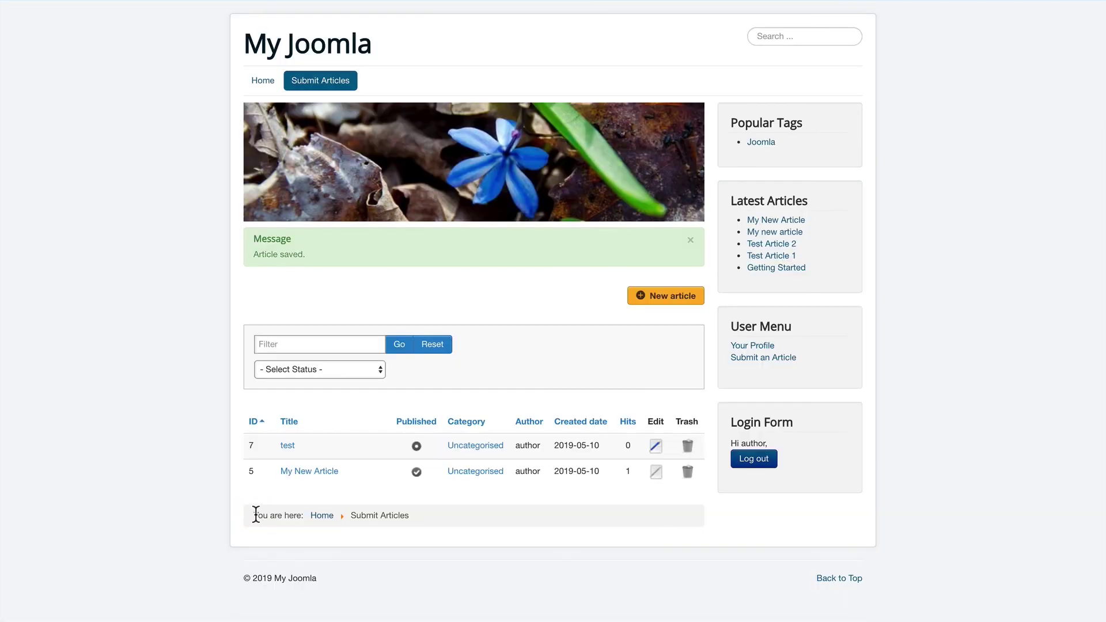